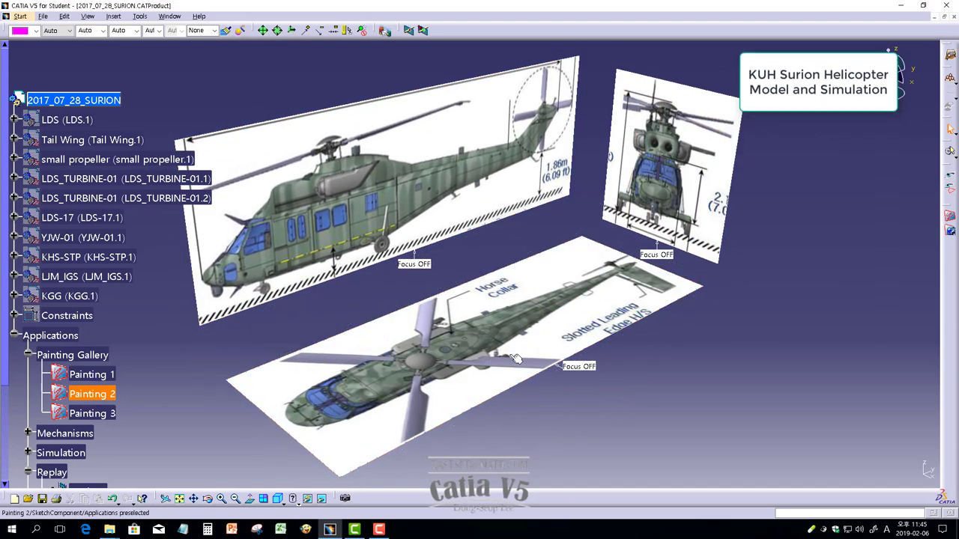
Drag the Painting 3 front-view reference image to a new spot among the helicopter images.
{"action": "left_click_drag", "start_coordinate": [659, 172], "coordinate": [346, 242]}
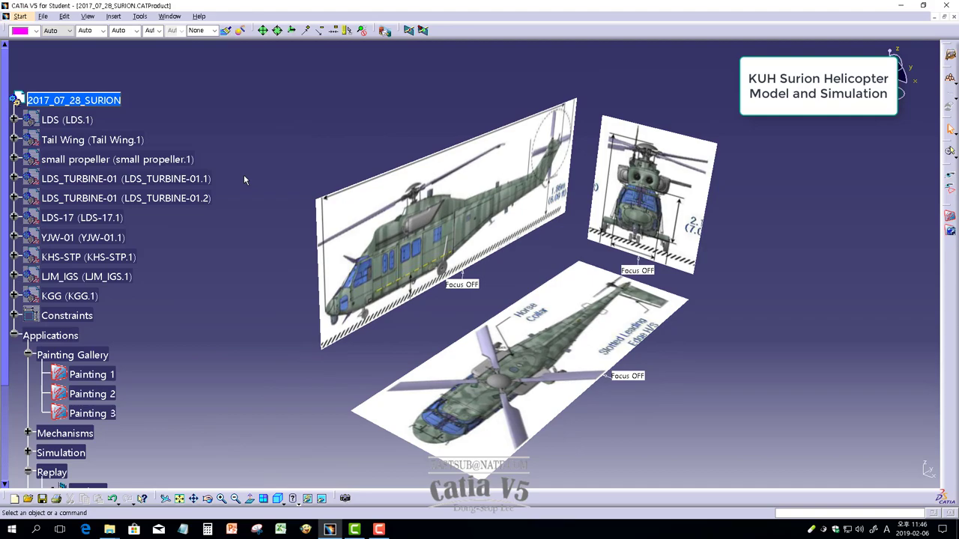
Unhide the helicopter parts LDS through KGG with Hide/Show and orbit to a lower frontal view.
{"action": "left_click", "coordinate": [66, 120]}
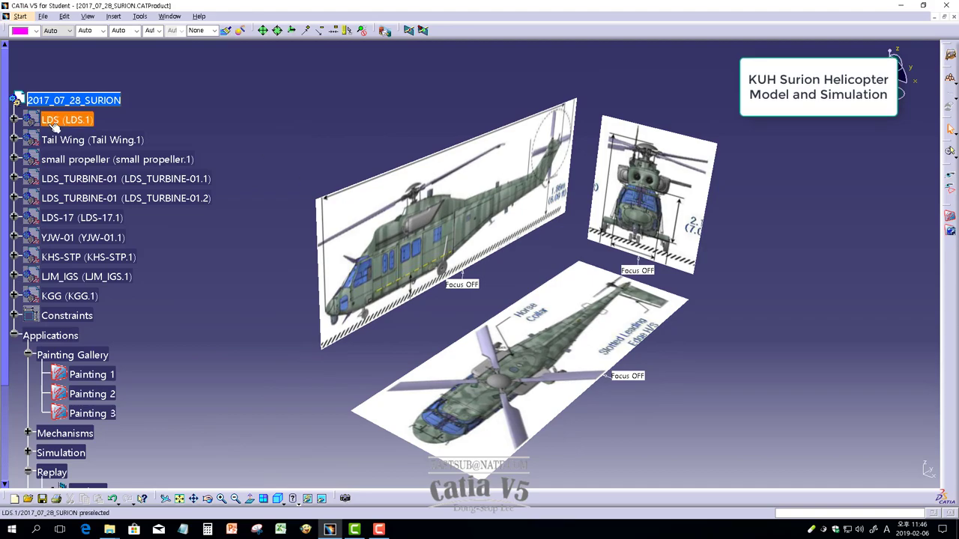
{"action": "left_click", "coordinate": [69, 296], "text": "shift"}
{"action": "right_click", "coordinate": [62, 296]}
{"action": "left_click", "coordinate": [90, 314]}
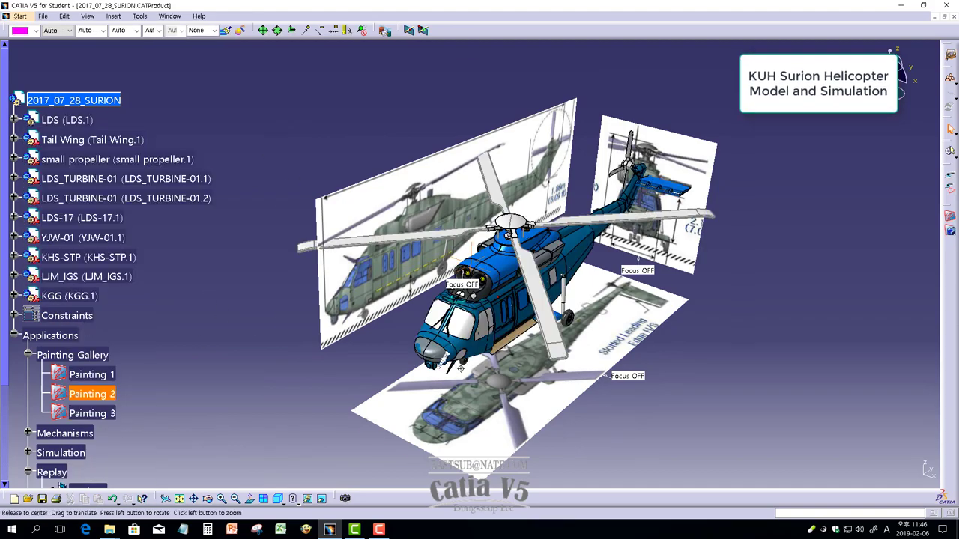
{"action": "mouse_move", "coordinate": [460, 368]}
{"action": "middle_mouse_down"}
{"action": "mouse_move", "coordinate": [491, 340]}
{"action": "mouse_move", "coordinate": [508, 408]}
{"action": "middle_mouse_up"}
{"action": "left_click", "coordinate": [508, 408]}
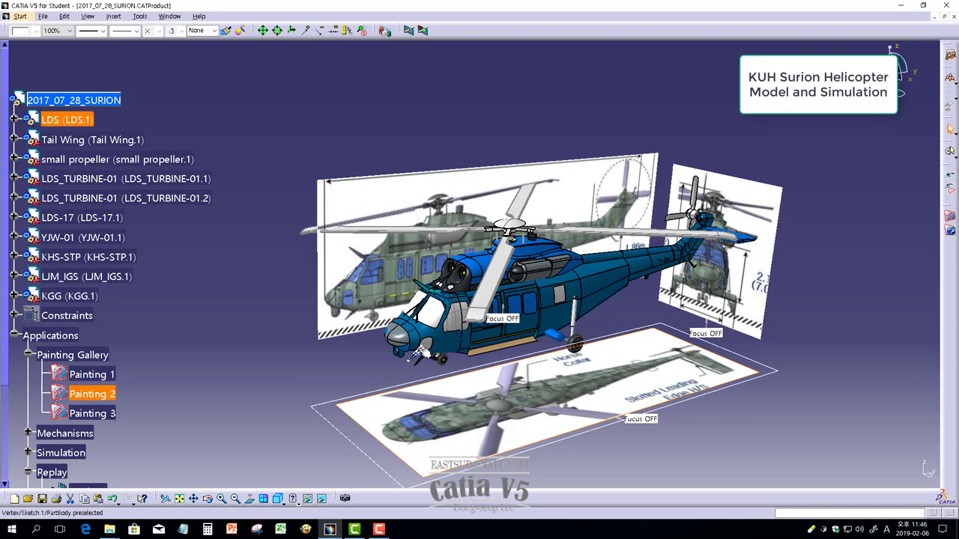
{"action": "right_click", "coordinate": [421, 351]}
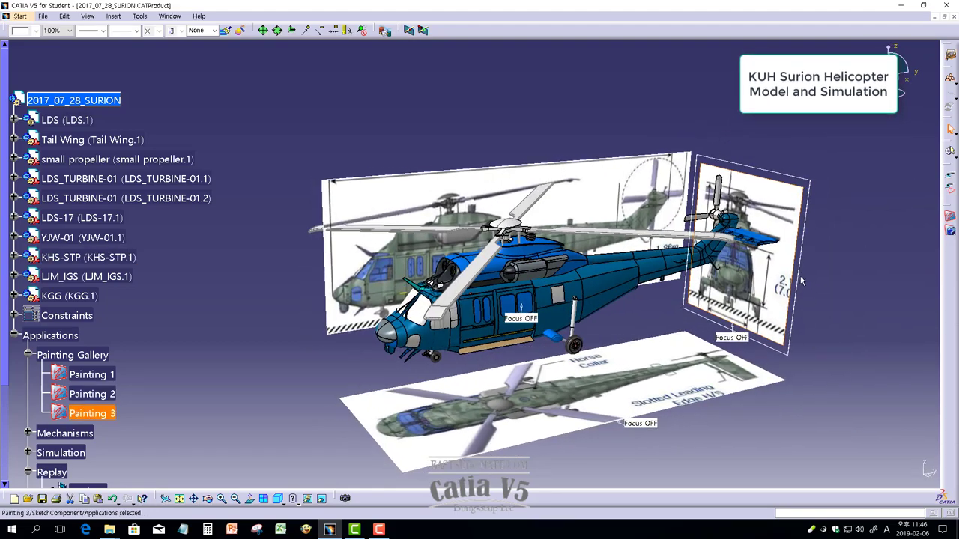
Check the front-view painting's parameters and move that image plane to the upper right.
{"action": "left_click_drag", "start_coordinate": [708, 292], "coordinate": [560, 325]}
{"action": "middle_click_drag", "start_coordinate": [561, 330], "coordinate": [613, 309]}
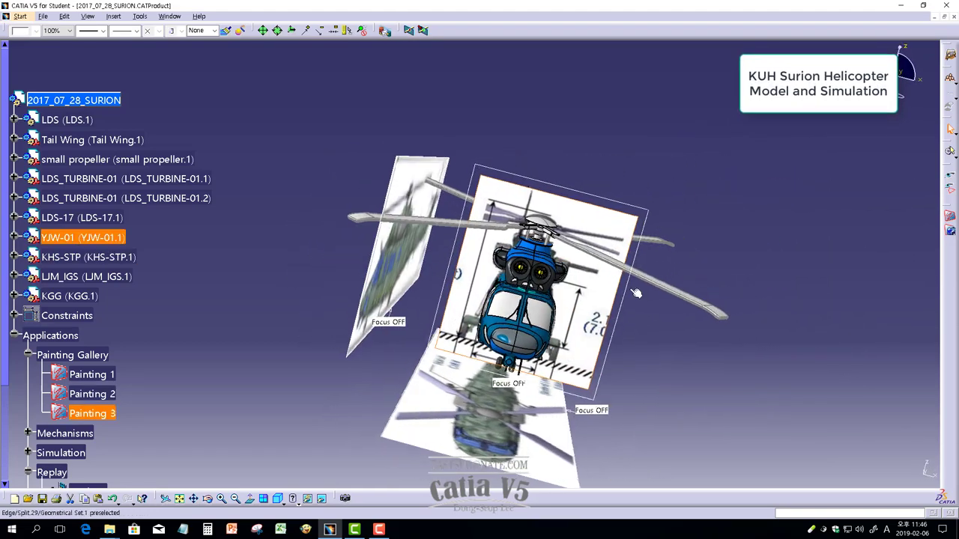
{"action": "double_click", "coordinate": [613, 309]}
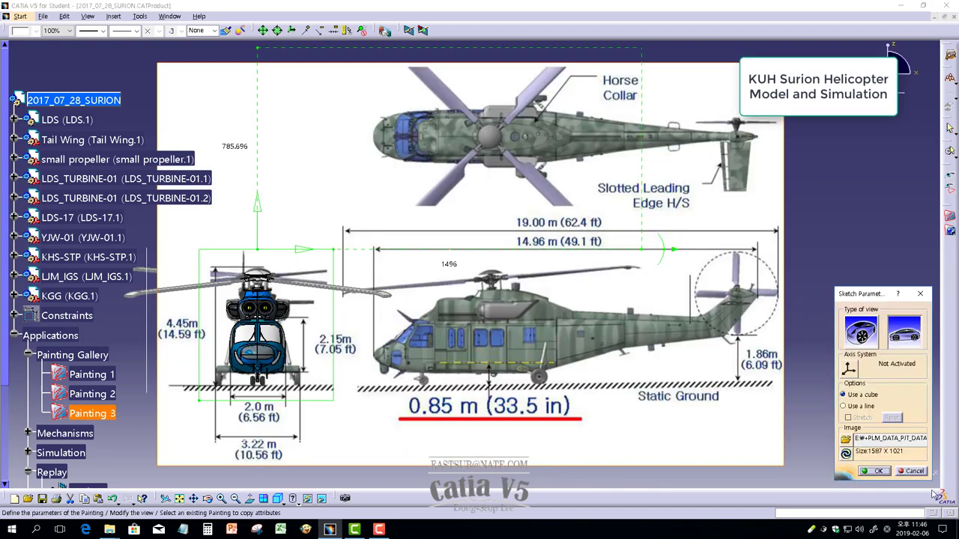
{"action": "left_click", "coordinate": [907, 474]}
{"action": "middle_click_drag", "start_coordinate": [495, 300], "coordinate": [535, 306]}
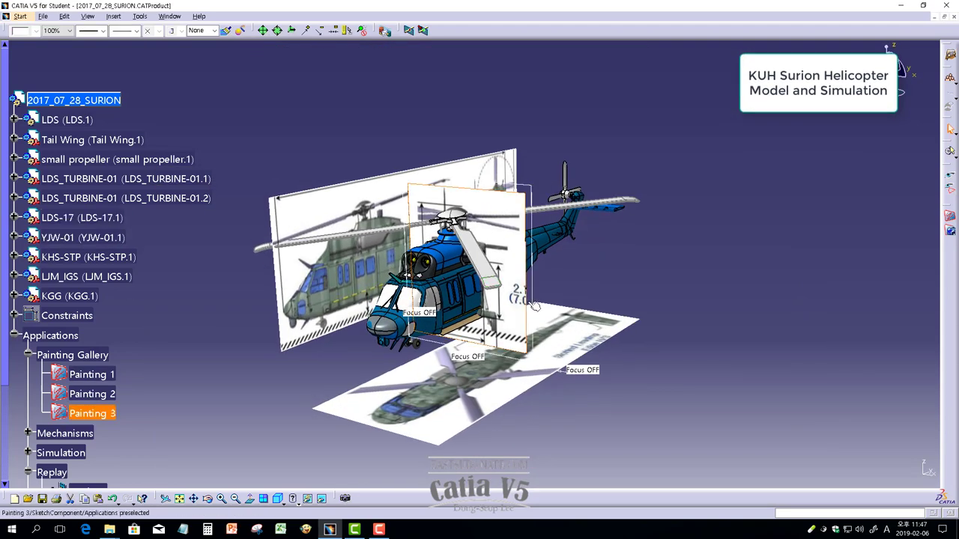
{"action": "left_click_drag", "start_coordinate": [465, 324], "coordinate": [661, 249]}
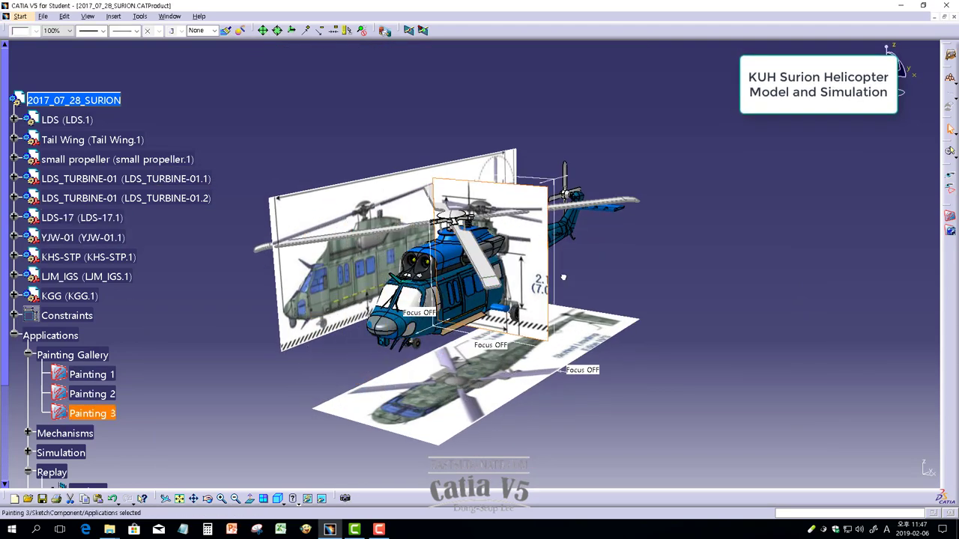
Move the side-view image up and left and raise the top-view image nearer the helicopter.
{"action": "double_click", "coordinate": [291, 192]}
{"action": "left_click", "coordinate": [884, 470]}
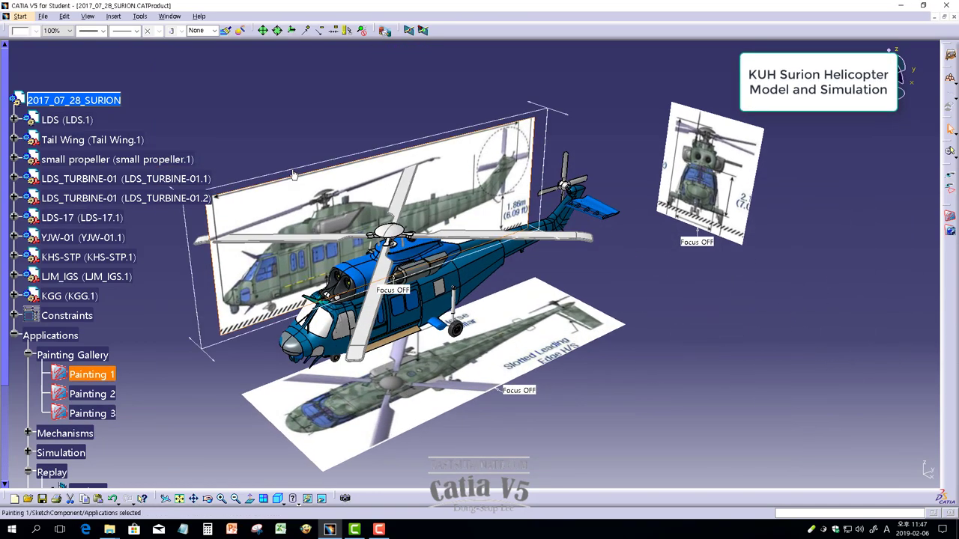
{"action": "left_click_drag", "start_coordinate": [293, 174], "coordinate": [213, 135]}
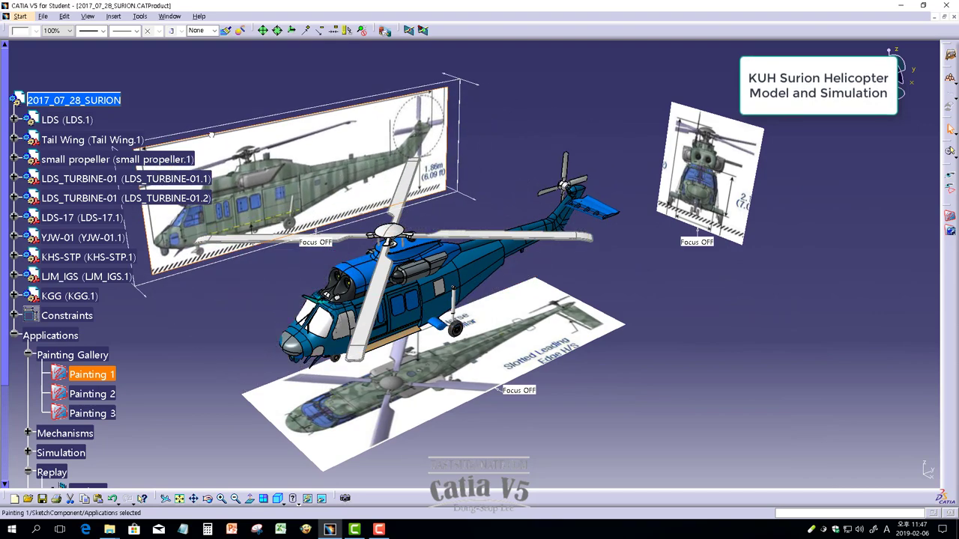
{"action": "left_click_drag", "start_coordinate": [468, 407], "coordinate": [456, 268]}
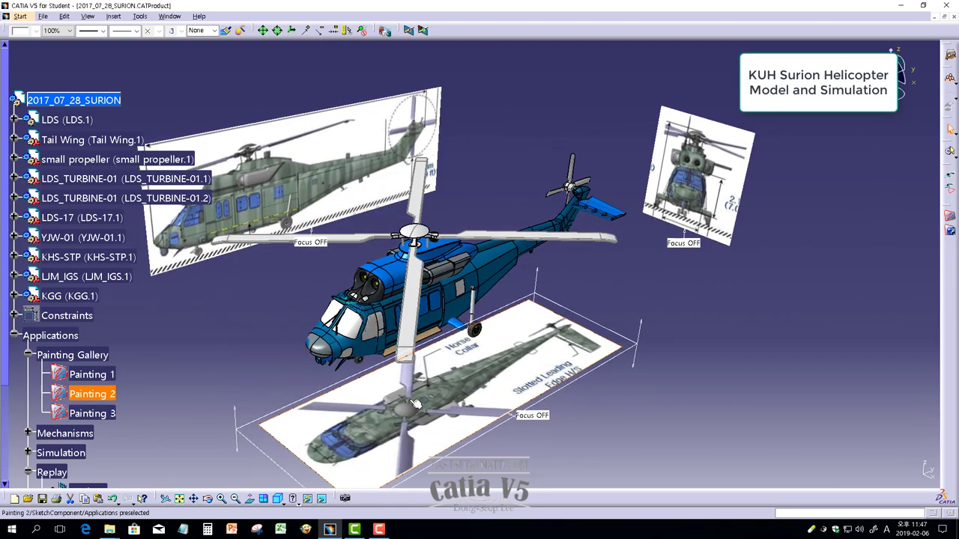
Hide the side-, front- and top-view Painting planes with Hide/Show, then tilt the view.
{"action": "right_click", "coordinate": [306, 171]}
{"action": "left_click", "coordinate": [337, 205]}
{"action": "right_click", "coordinate": [642, 184]}
{"action": "left_click", "coordinate": [664, 212]}
{"action": "right_click", "coordinate": [517, 352]}
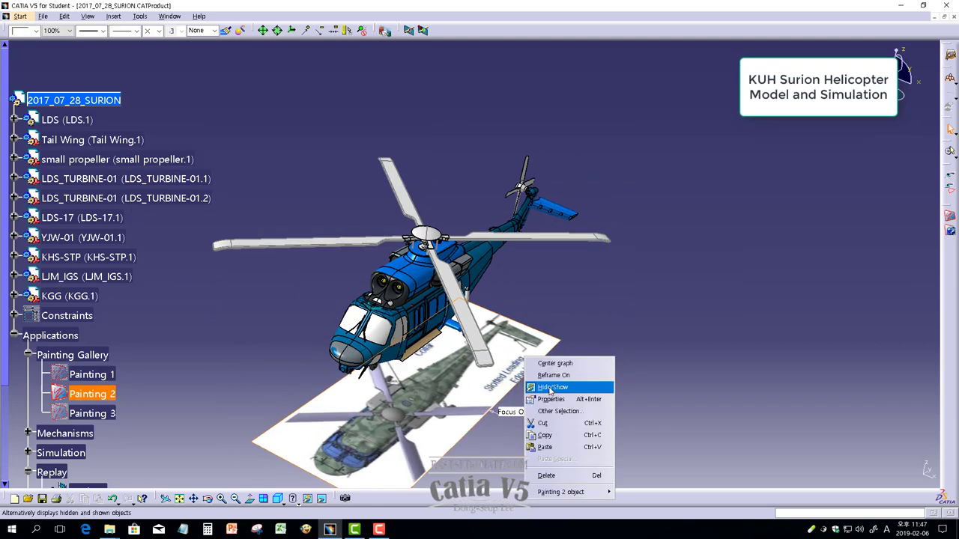
{"action": "left_click", "coordinate": [539, 380]}
{"action": "mouse_move", "coordinate": [505, 358]}
{"action": "middle_mouse_down"}
{"action": "mouse_move", "coordinate": [512, 372]}
{"action": "mouse_move", "coordinate": [479, 388]}
{"action": "middle_mouse_up"}
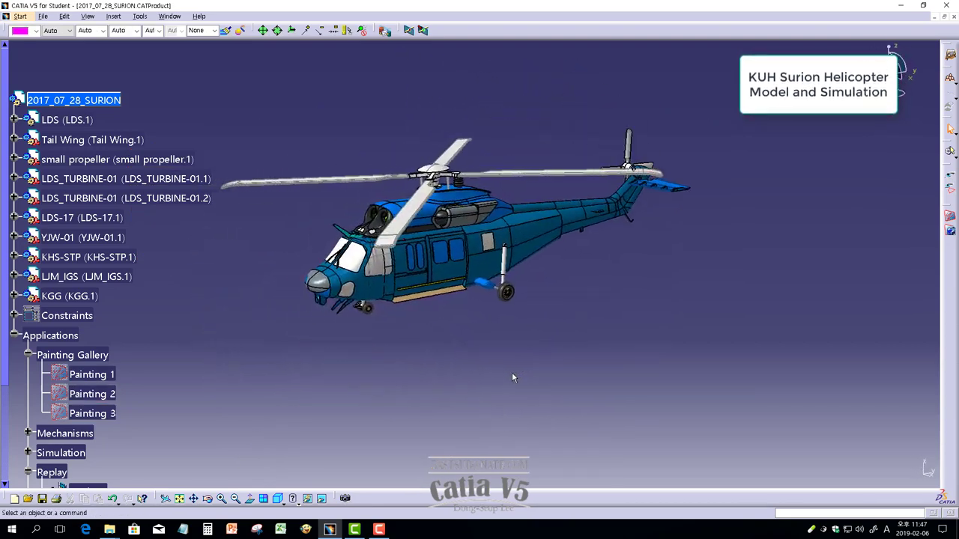
Switch the Surion assembly to the DMU Navigator workbench under Digital Mockup.
{"action": "left_click", "coordinate": [14, 336]}
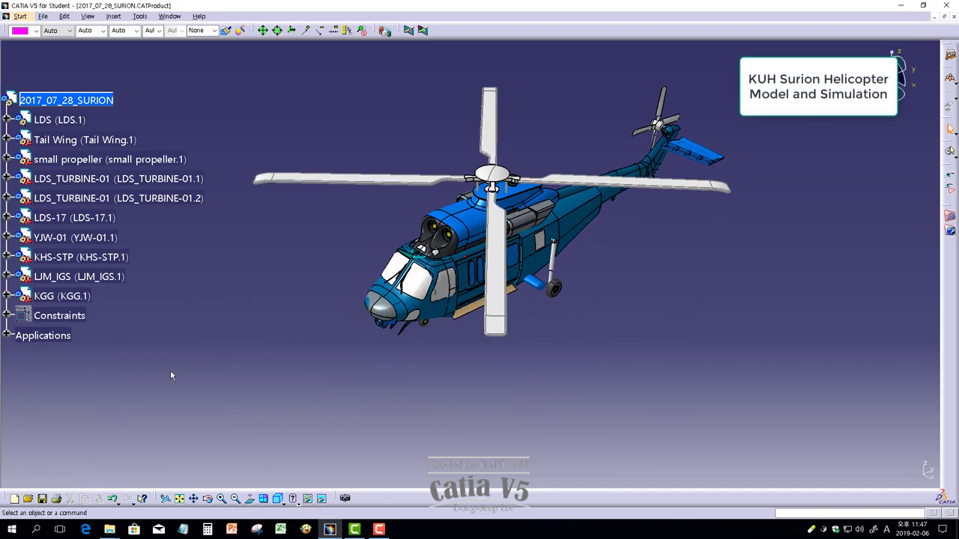
{"action": "left_click", "coordinate": [15, 335]}
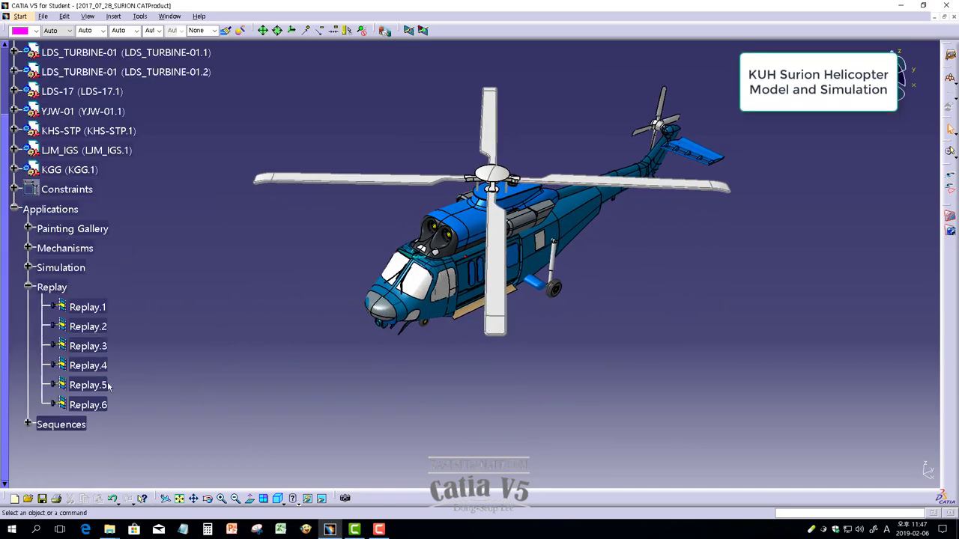
{"action": "left_click", "coordinate": [20, 16]}
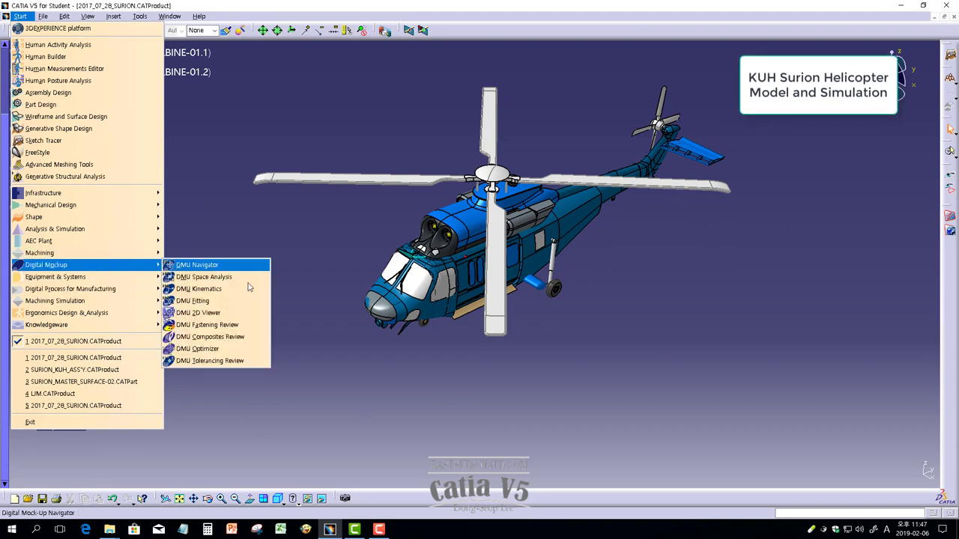
{"action": "left_click", "coordinate": [224, 362]}
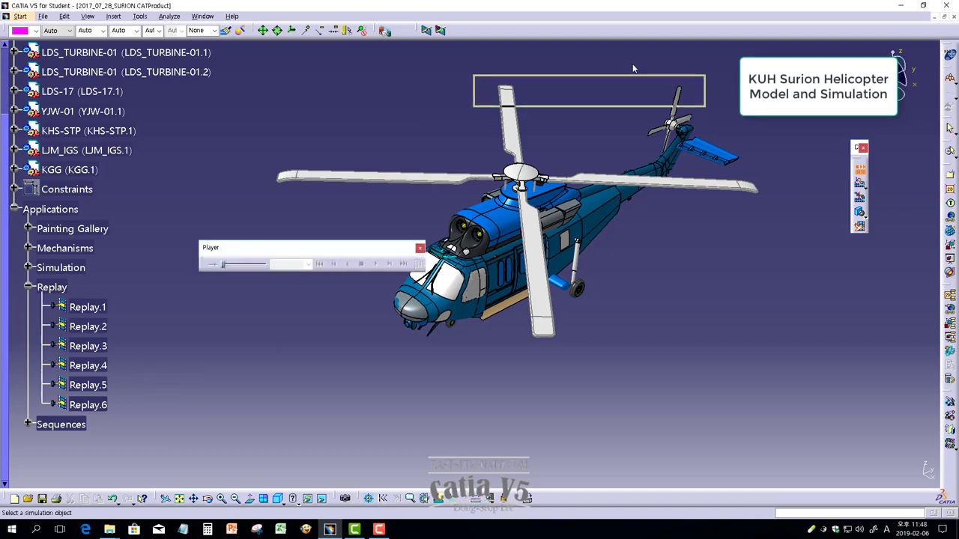
Move the replay Player to the top right and set it to loop mode.
{"action": "left_click_drag", "start_coordinate": [633, 68], "coordinate": [775, 47]}
{"action": "left_click", "coordinate": [626, 76]}
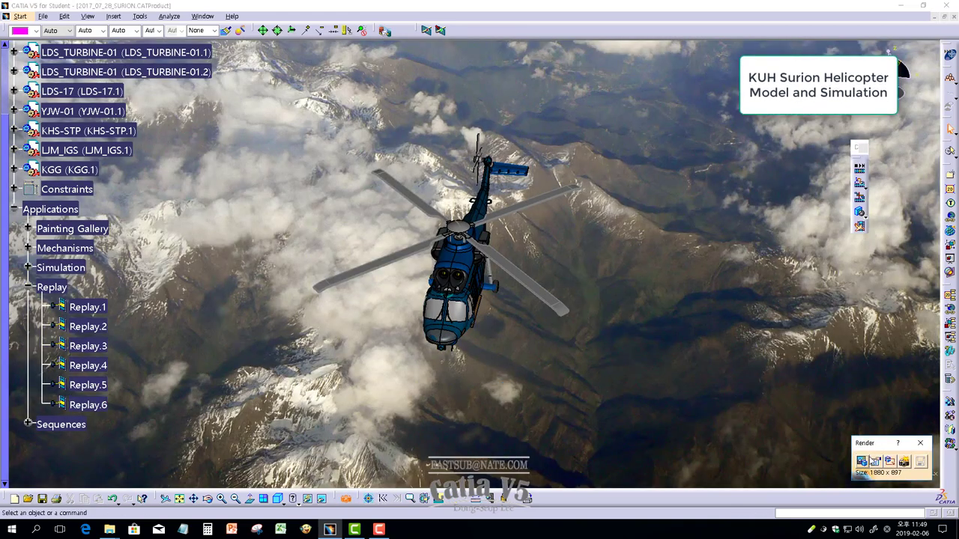
Preview the Mountains and snowy Mountains 2 scenes, returning to Mountains.
{"action": "left_click", "coordinate": [852, 441]}
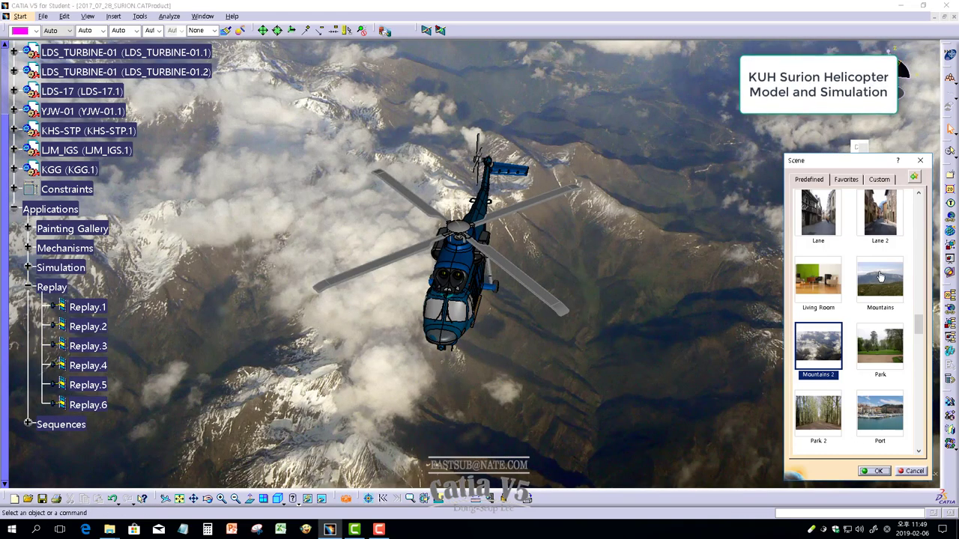
{"action": "left_click", "coordinate": [880, 278]}
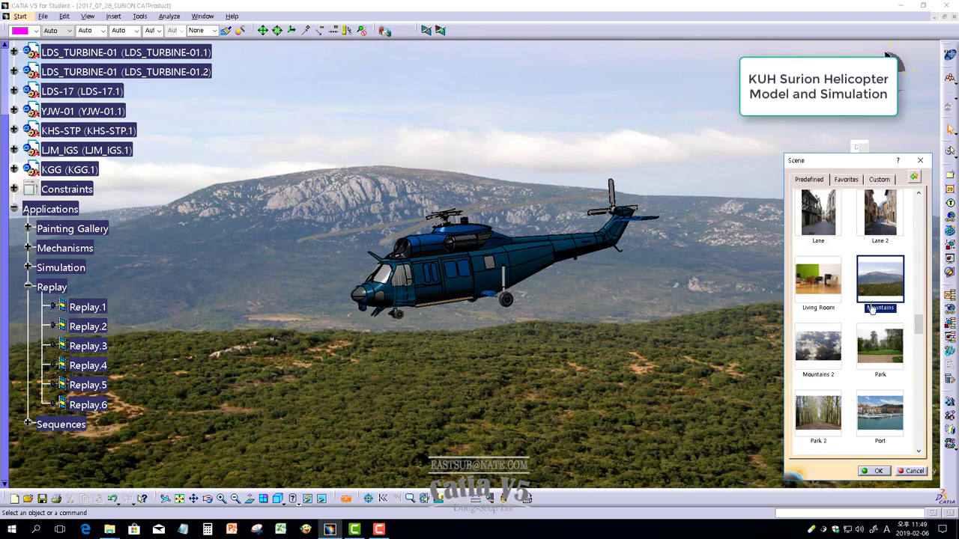
{"action": "left_click", "coordinate": [830, 343]}
{"action": "left_click", "coordinate": [881, 281]}
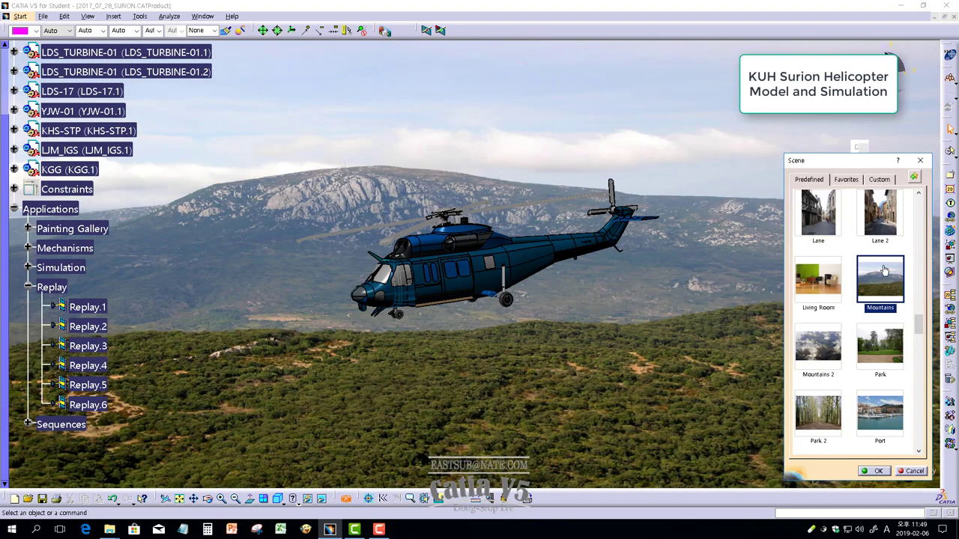
{"action": "left_click_drag", "start_coordinate": [919, 323], "coordinate": [915, 388]}
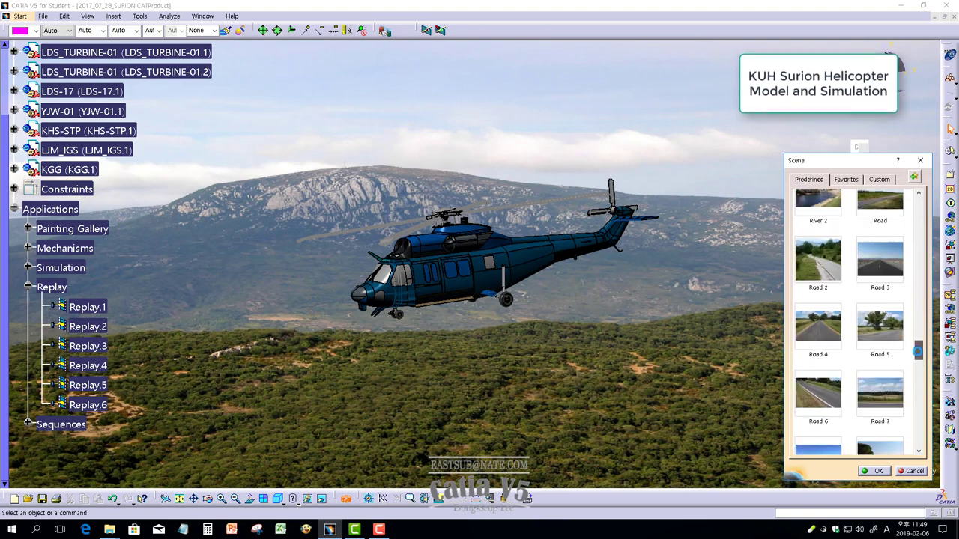
Apply the Sky 6 cloud-sea scene, preview Sky 5, Sky 4 and Snow, then apply a storm-cloud sky.
{"action": "double_click", "coordinate": [824, 445]}
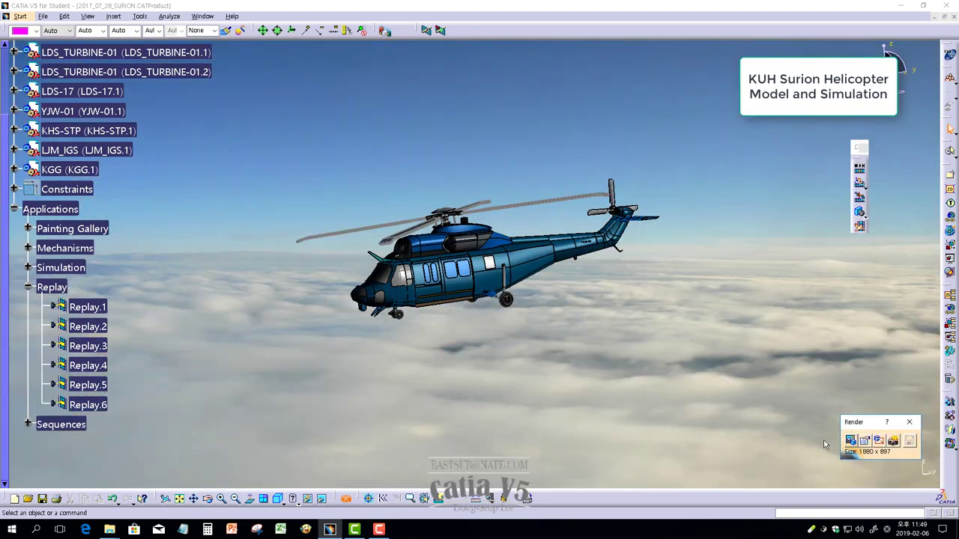
{"action": "left_click", "coordinate": [865, 415]}
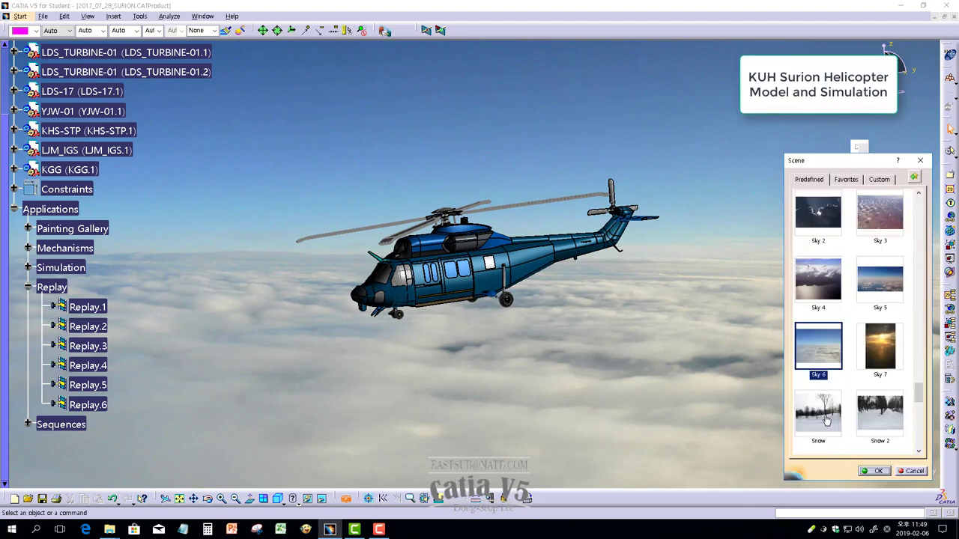
{"action": "left_click", "coordinate": [868, 272]}
{"action": "left_click", "coordinate": [828, 281]}
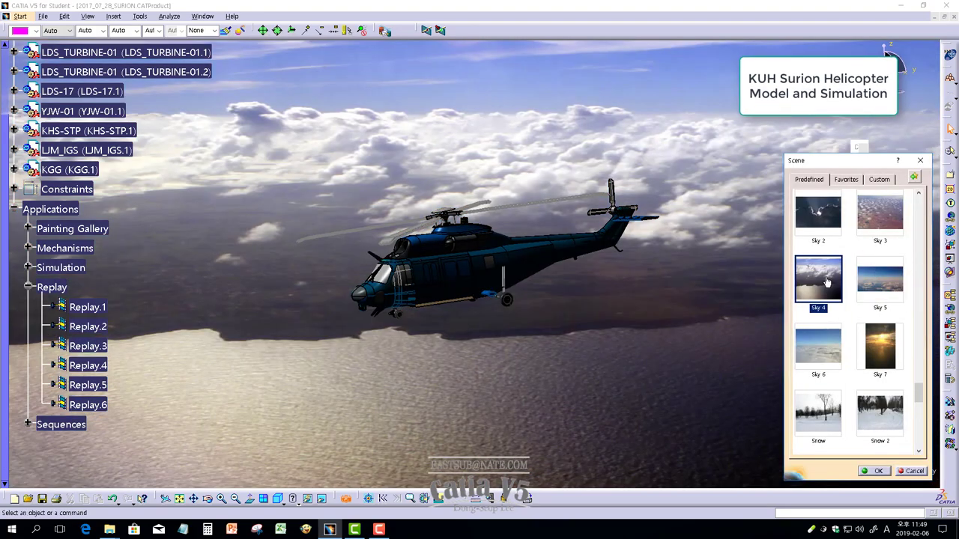
{"action": "left_click", "coordinate": [813, 409]}
{"action": "left_click", "coordinate": [820, 375]}
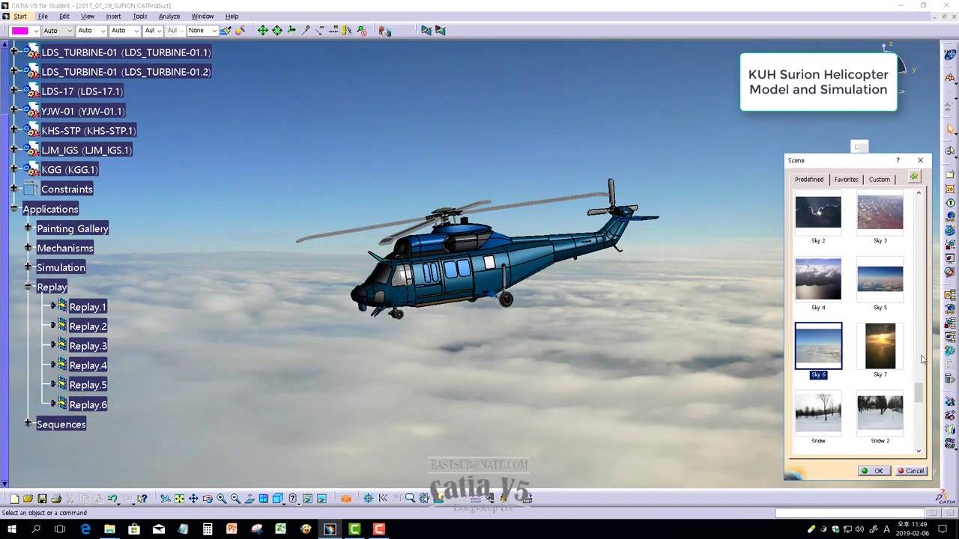
{"action": "scroll", "coordinate": [920, 368], "scroll_direction": "up", "scroll_amount": 5}
{"action": "double_click", "coordinate": [888, 421]}
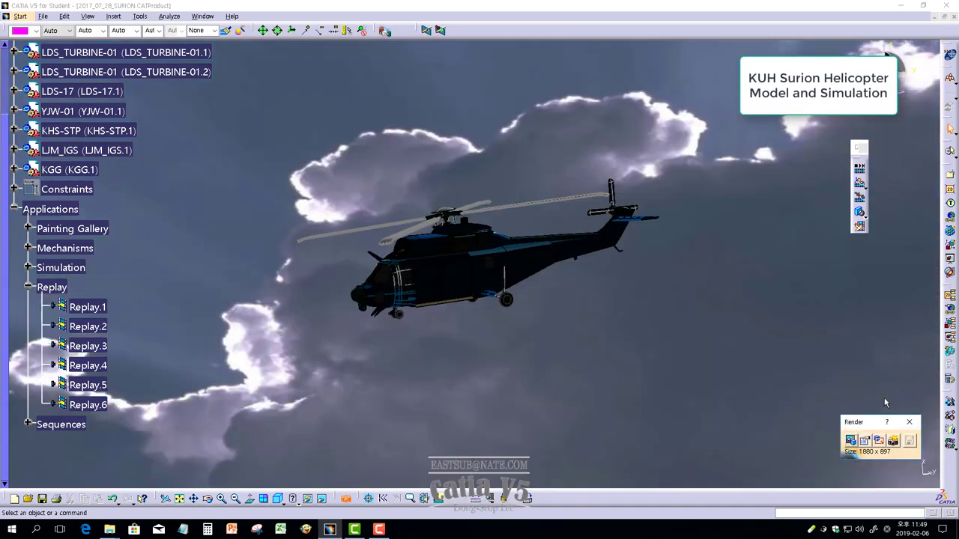
Preview the Road 7 and desert road scenes, then settle on Mountains and close the catalogue.
{"action": "left_click", "coordinate": [851, 442]}
{"action": "scroll", "coordinate": [917, 380], "scroll_direction": "up", "scroll_amount": 10}
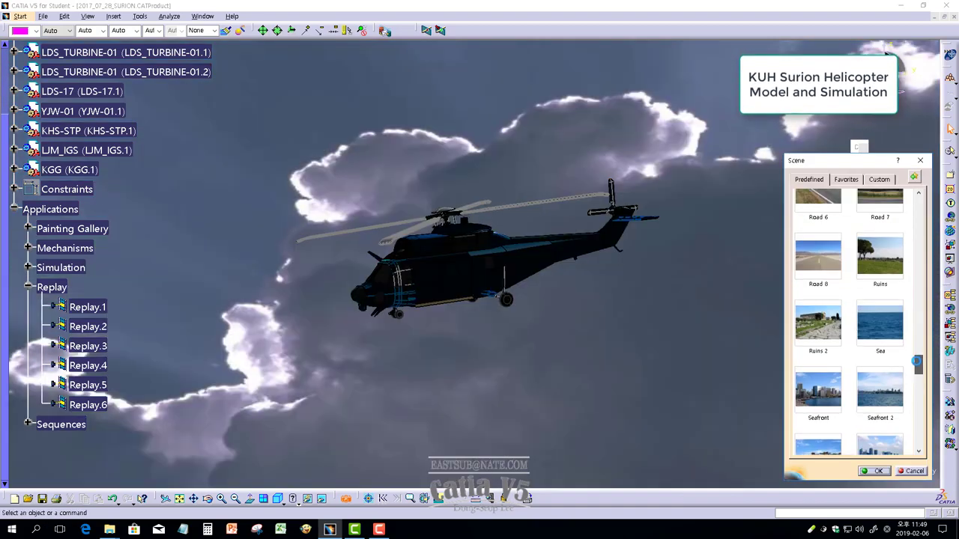
{"action": "left_click", "coordinate": [892, 375]}
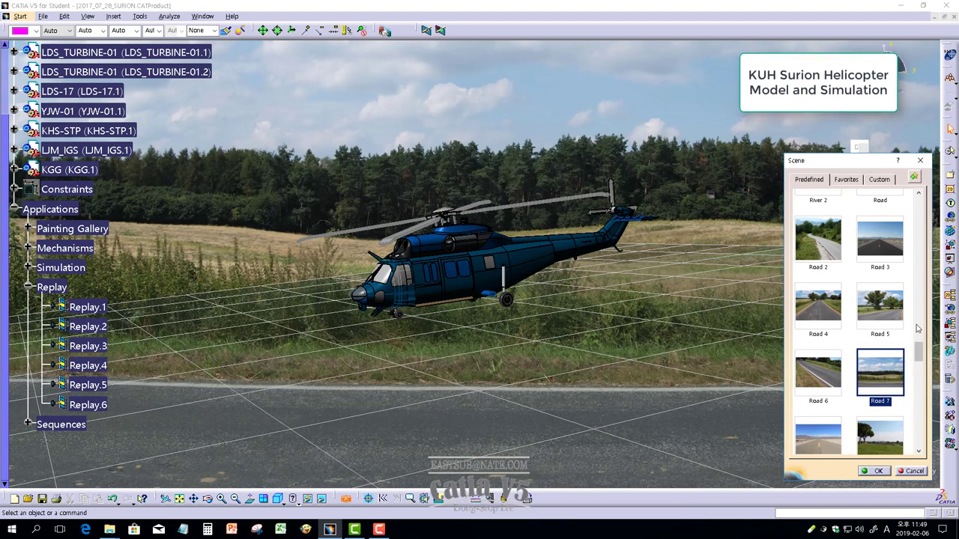
{"action": "left_click", "coordinate": [889, 266]}
{"action": "scroll", "coordinate": [885, 314], "scroll_direction": "up", "scroll_amount": 5}
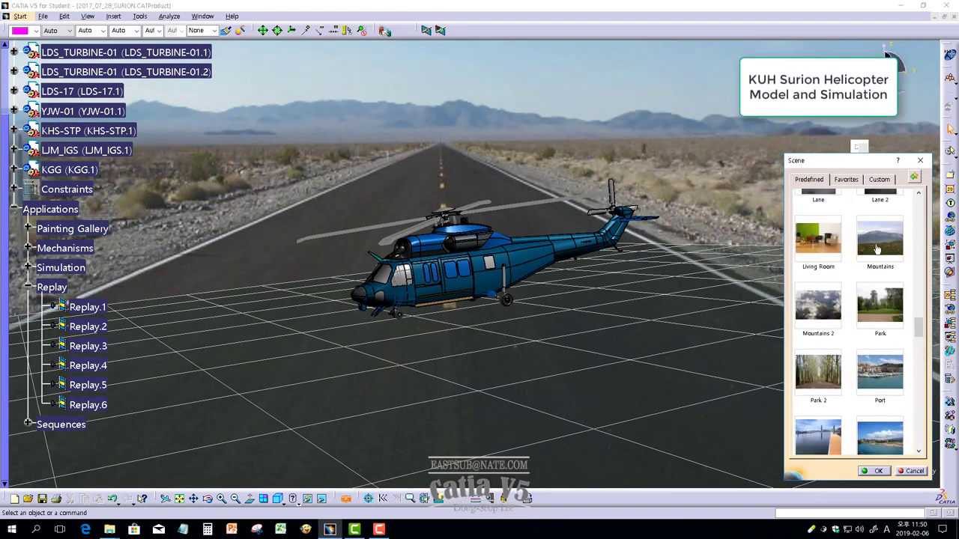
{"action": "left_click", "coordinate": [877, 247]}
{"action": "left_click", "coordinate": [873, 470]}
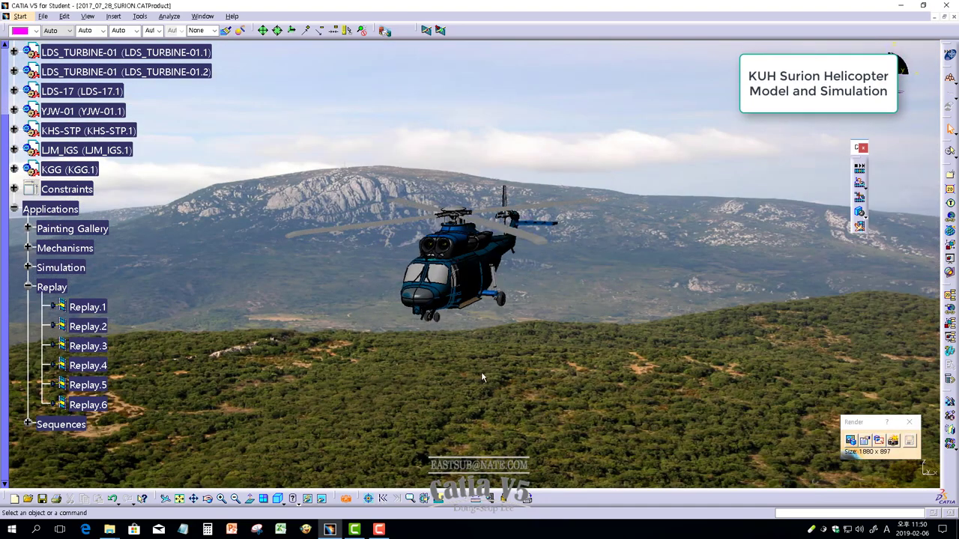